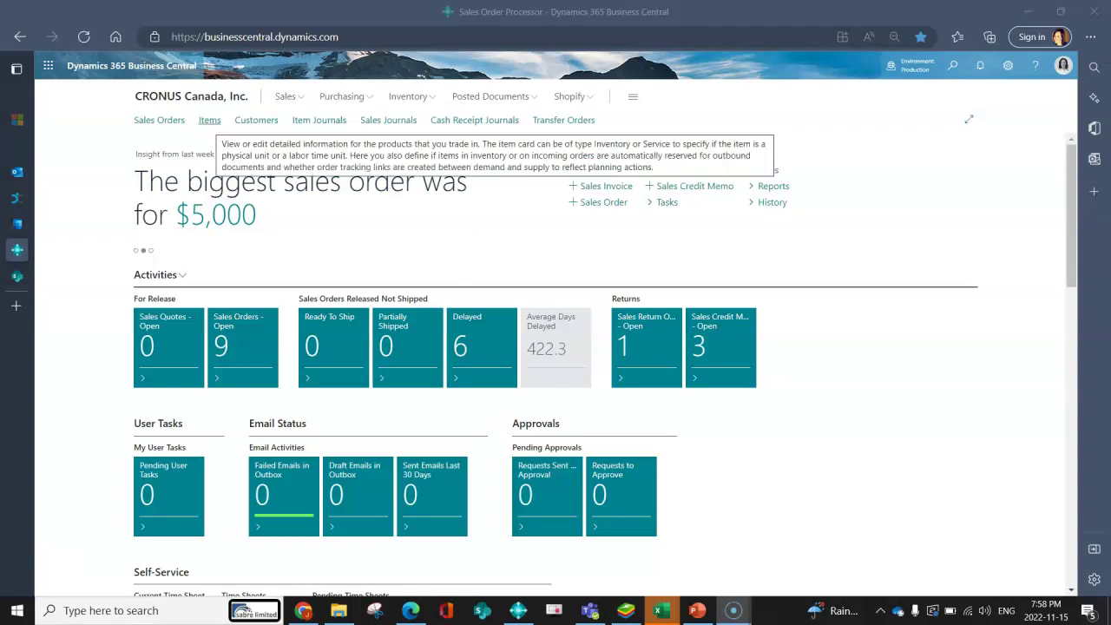
# Search the items list for "washing" and open the Washing Machine item card.
pyautogui.click(209, 120)
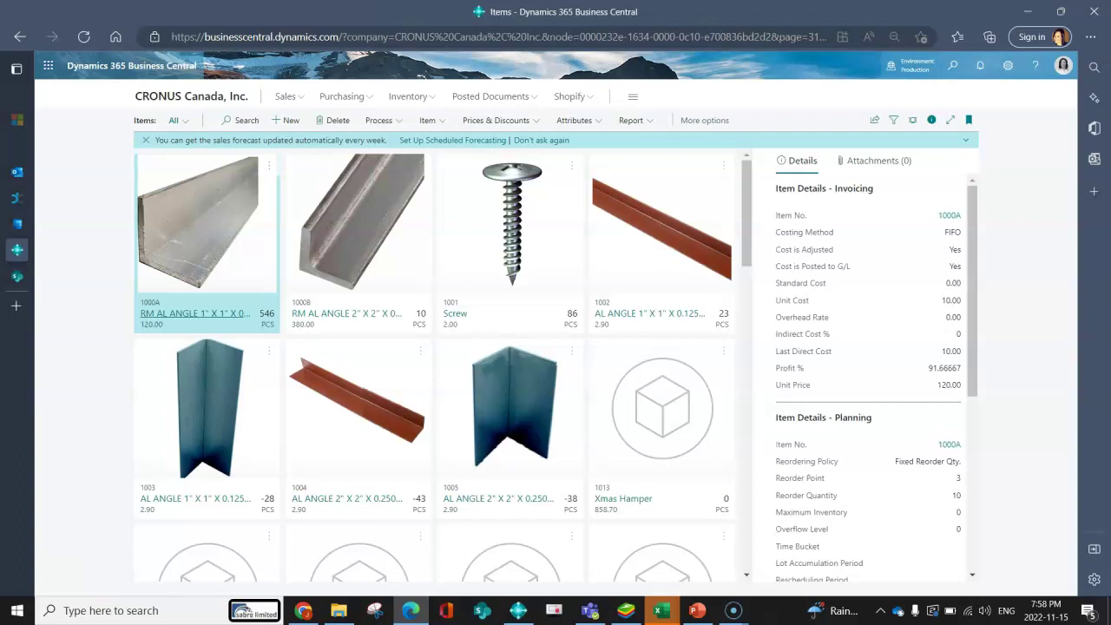
pyautogui.click(240, 120)
pyautogui.write('washing')
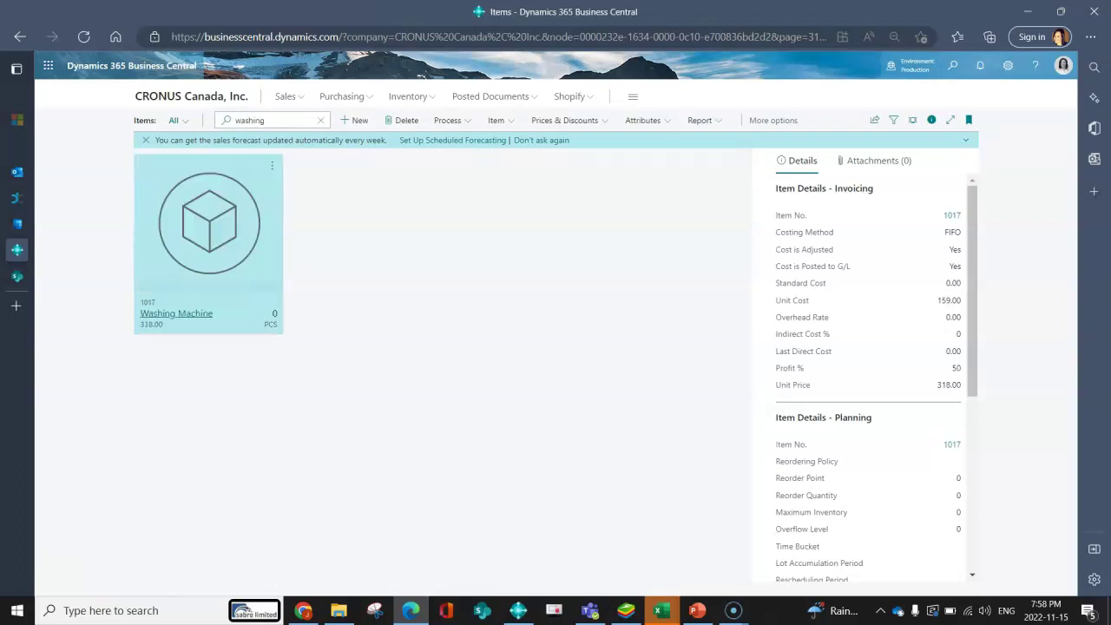
pyautogui.press('Return')
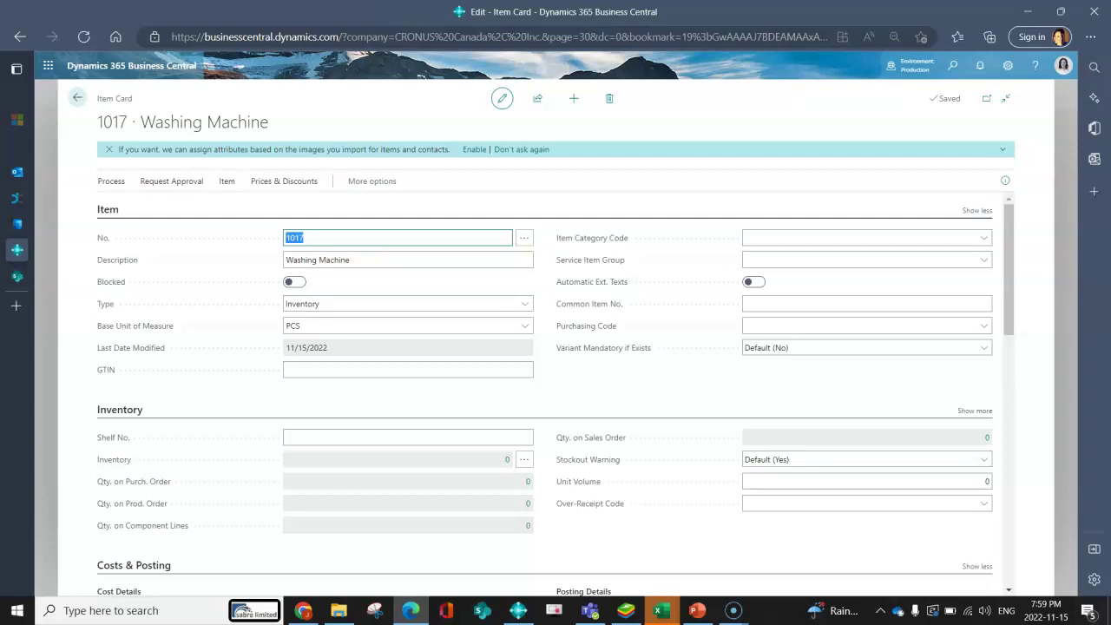
# Find the Service Items list by searching for "service item" and open the Washing Machine service item card.
pyautogui.hotkey('alt', 'q')
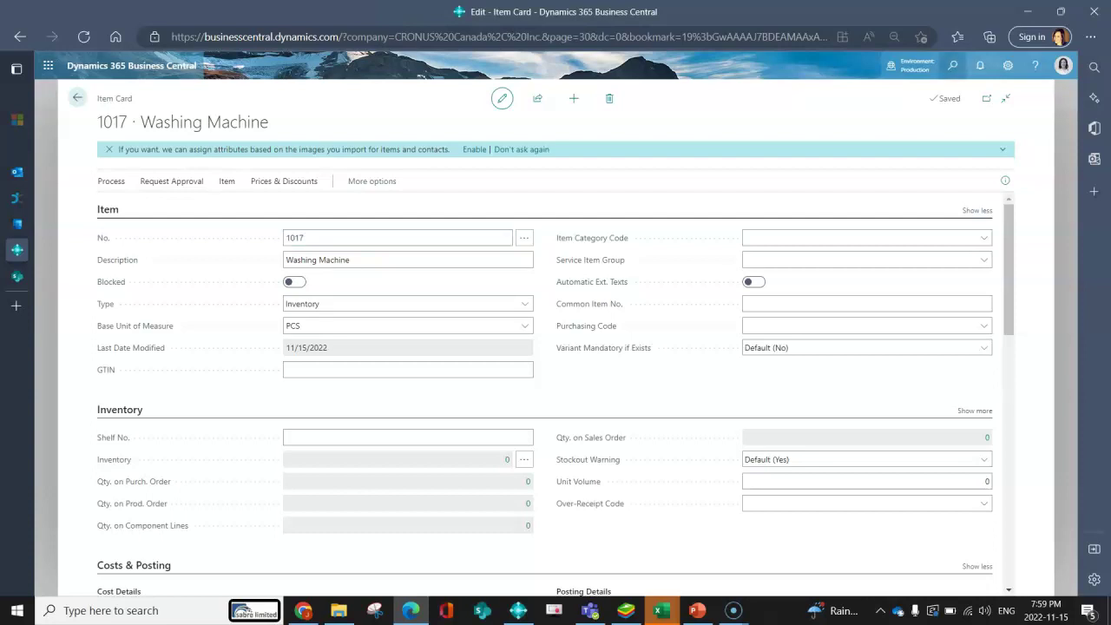
pyautogui.write('service item')
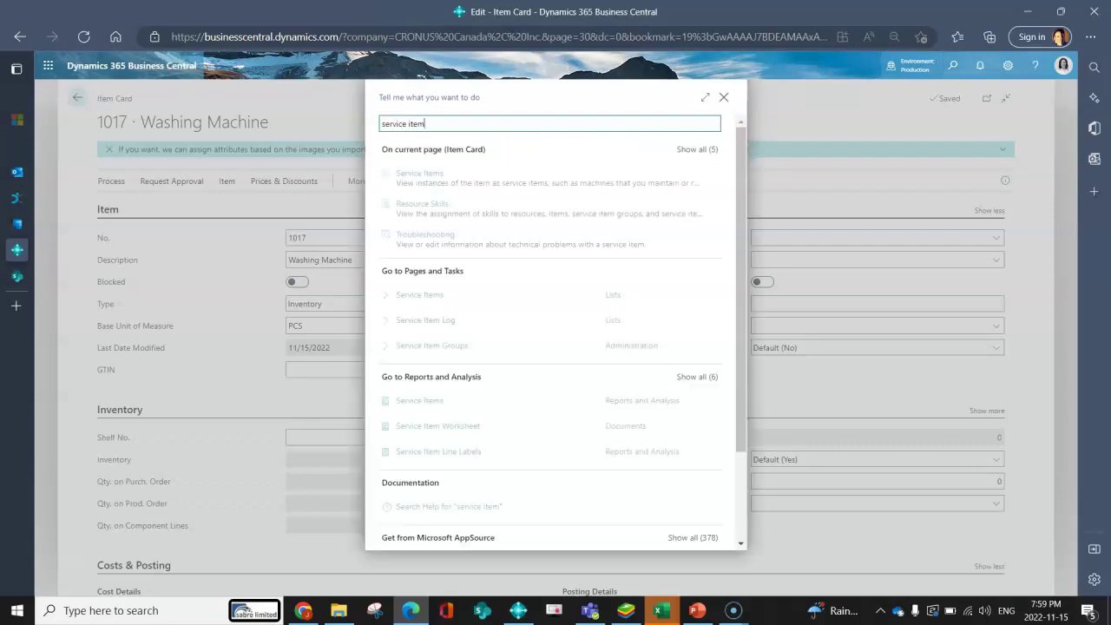
pyautogui.click(416, 296)
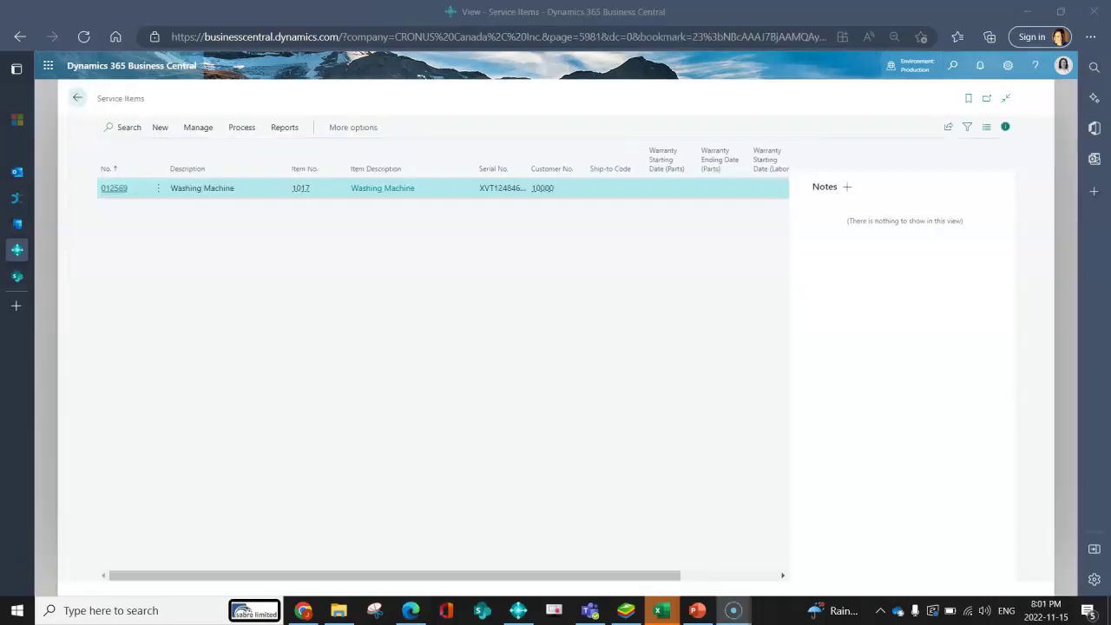
pyautogui.click(113, 188)
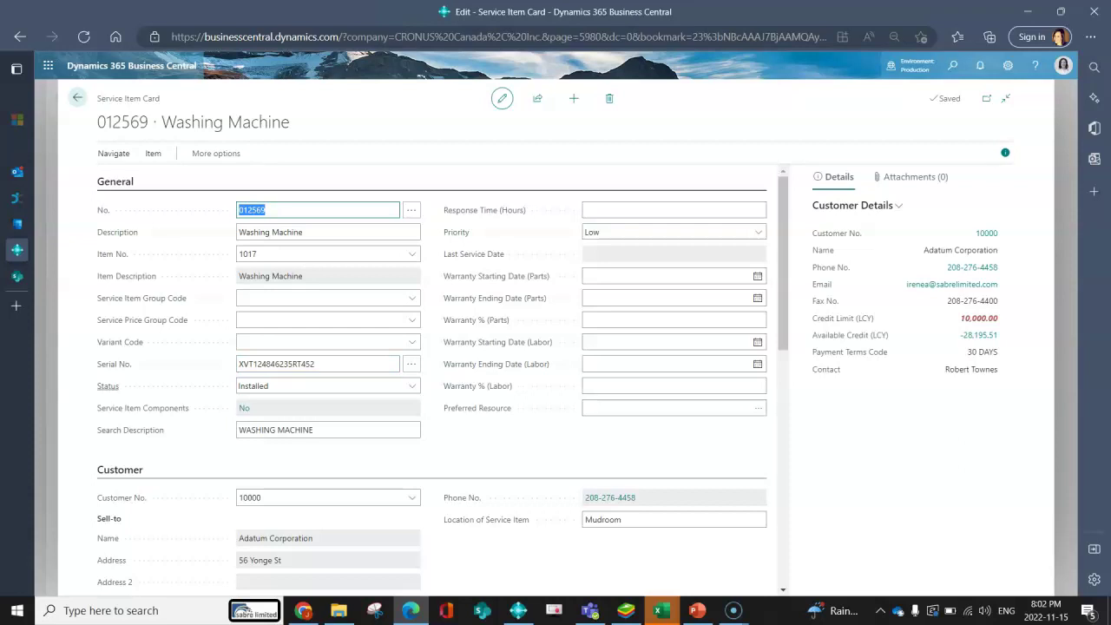
# Review the status choices for the Washing Machine service item and keep Installed selected.
pyautogui.click(400, 386)
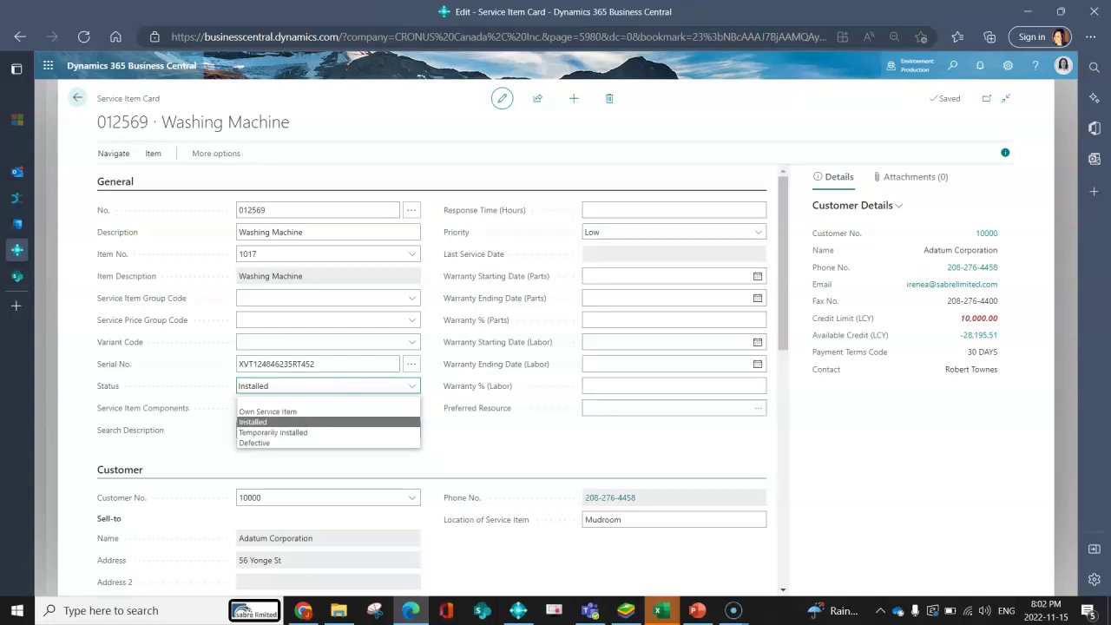
pyautogui.press('Return')
pyautogui.hotkey('shift', 'Tab')
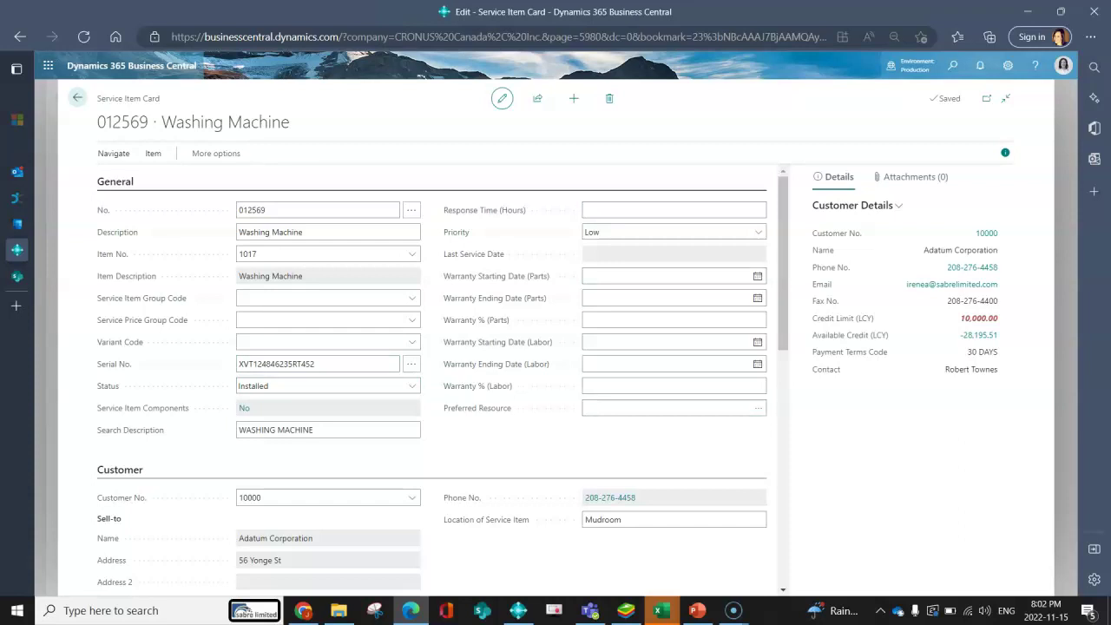
# Set the service item's parts warranty starting date to 11/1/2022.
pyautogui.click(748, 276)
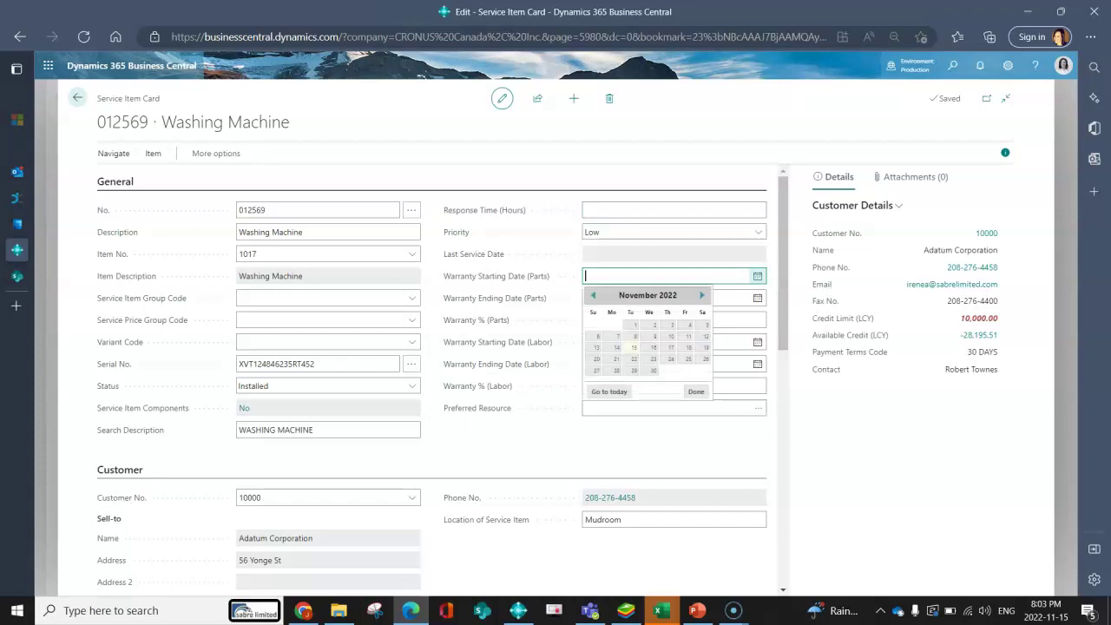
pyautogui.click(635, 325)
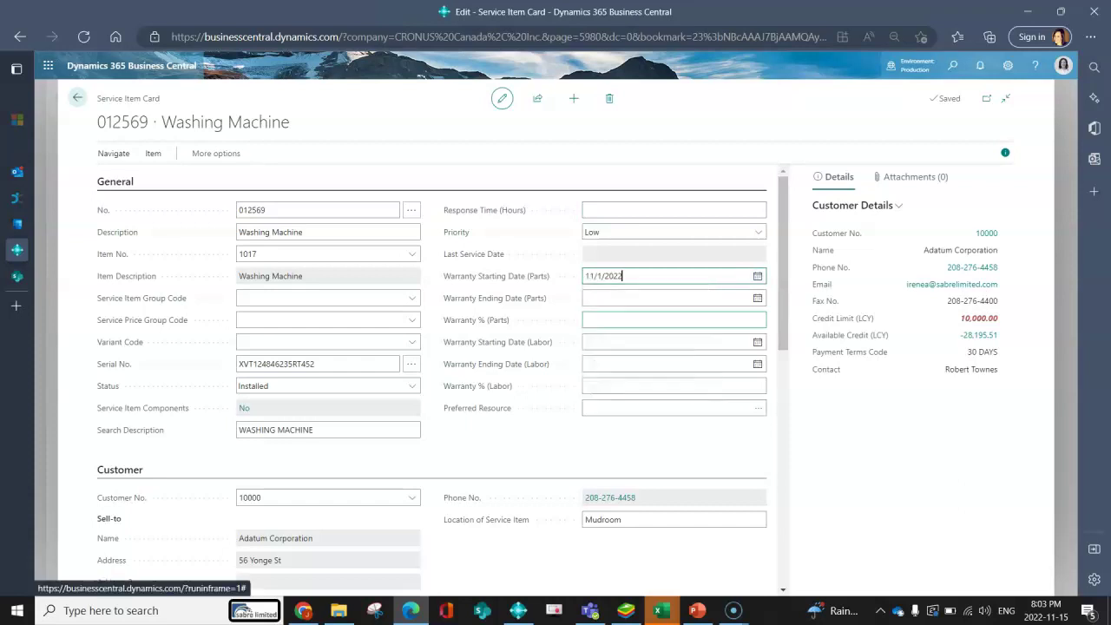
pyautogui.press('Tab')
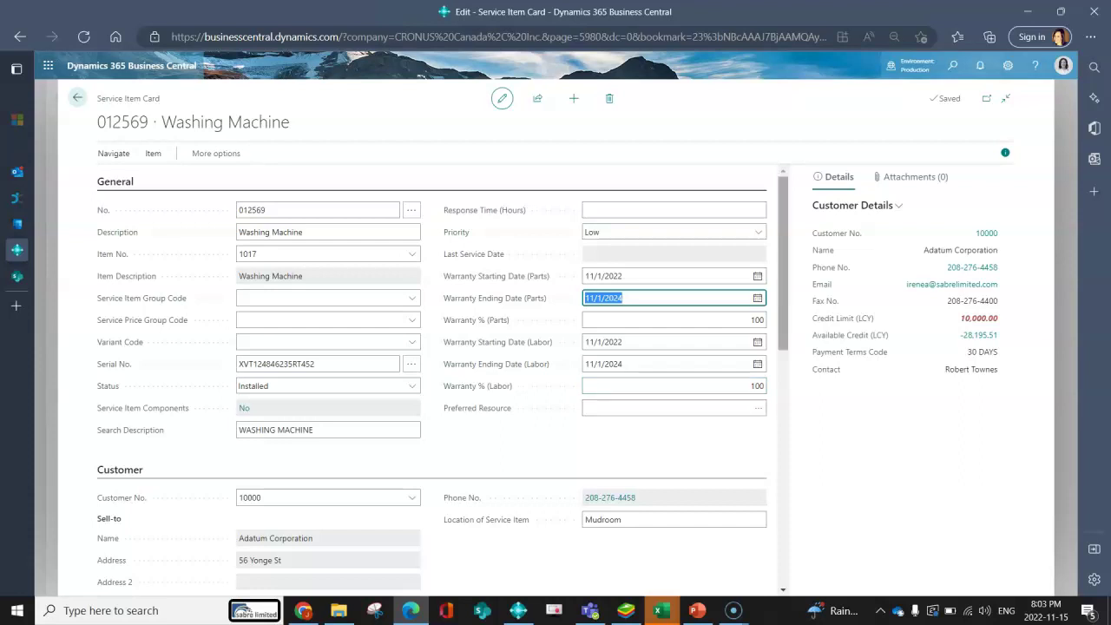
# Examine the customer, shipping, contract, vendor and detail information on the Washing Machine service item card, expanding the collapsed sections.
pyautogui.scroll(-2, 443, 382)
pyautogui.scroll(-5, 443, 382)
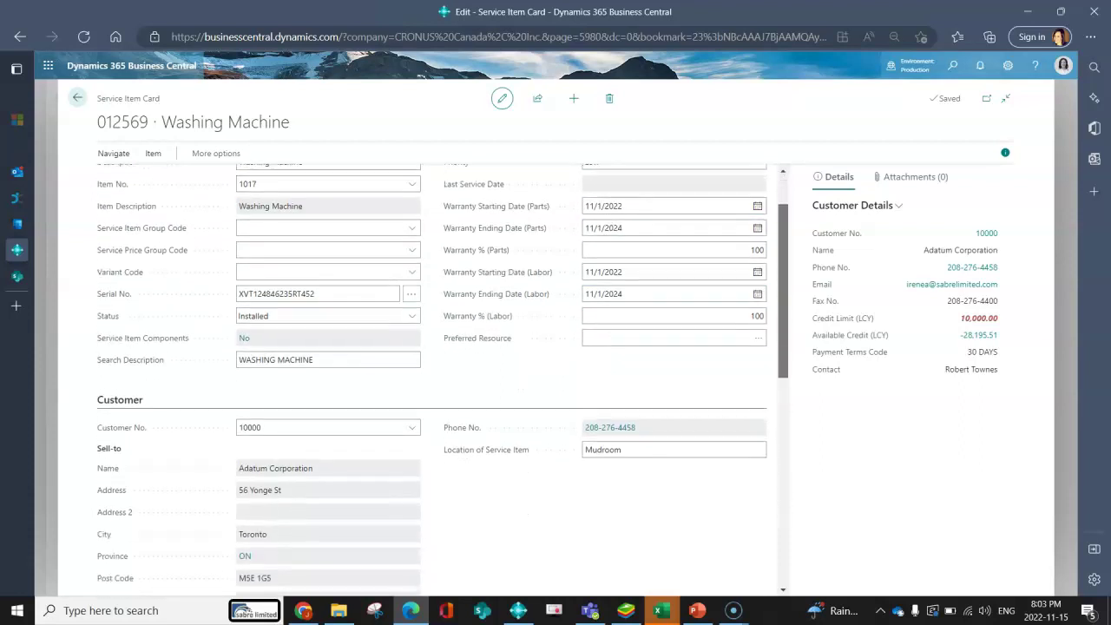
pyautogui.scroll(-3, 443, 382)
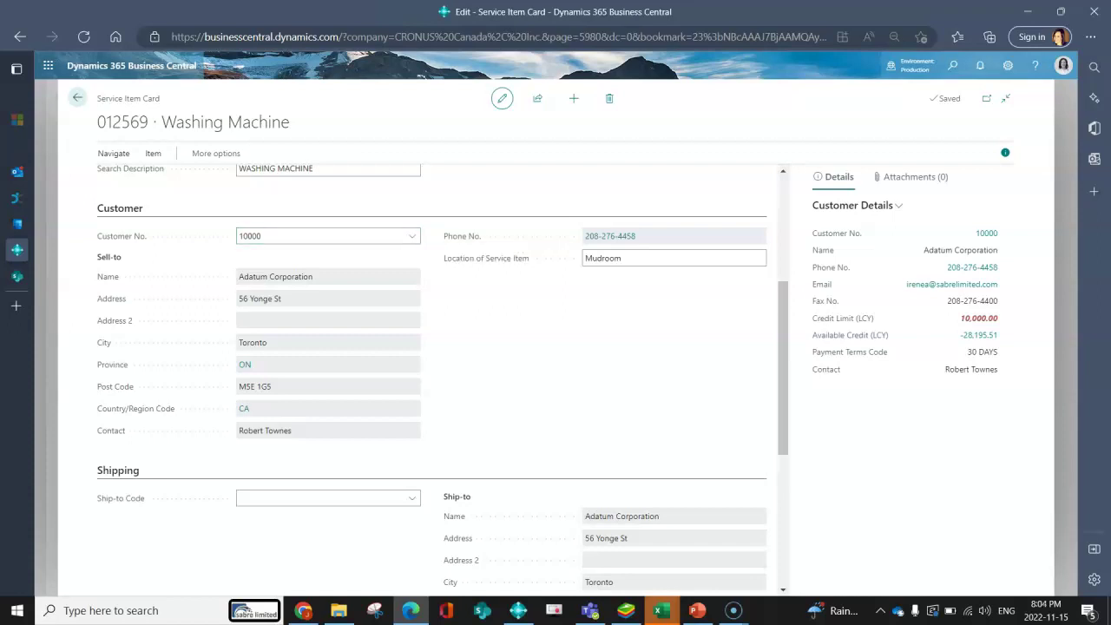
pyautogui.scroll(-3, 443, 379)
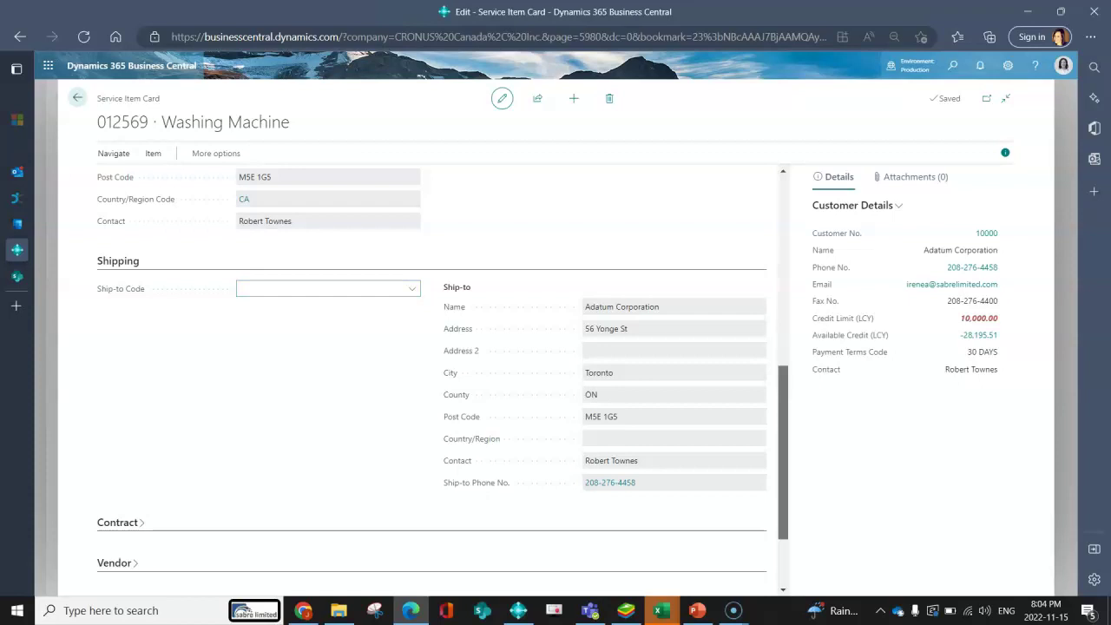
pyautogui.scroll(-2, 442, 376)
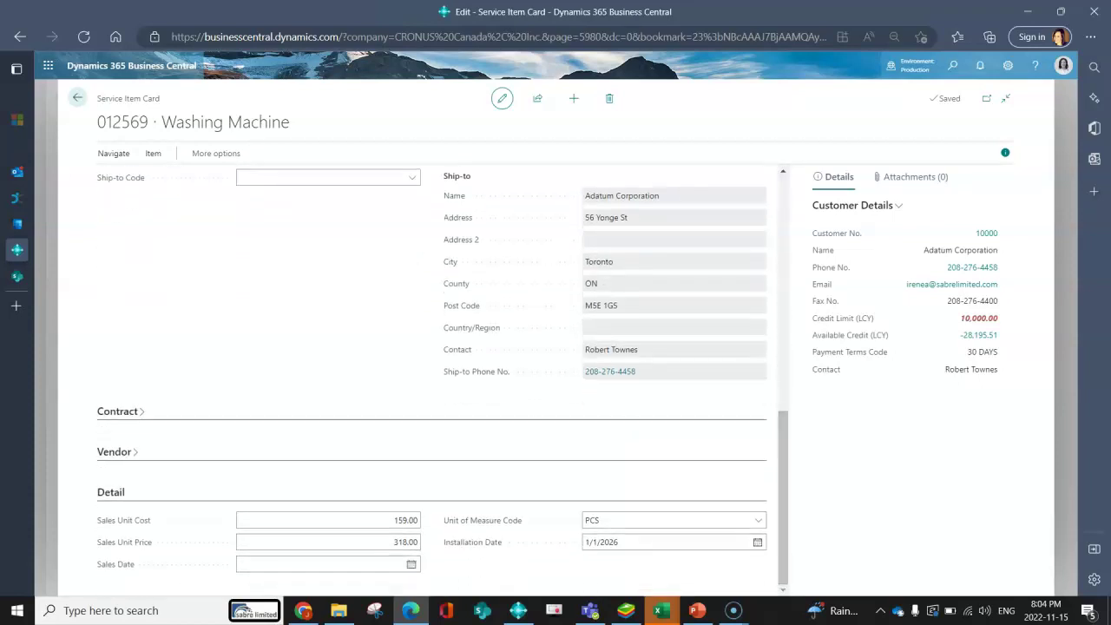
pyautogui.press('Tab')
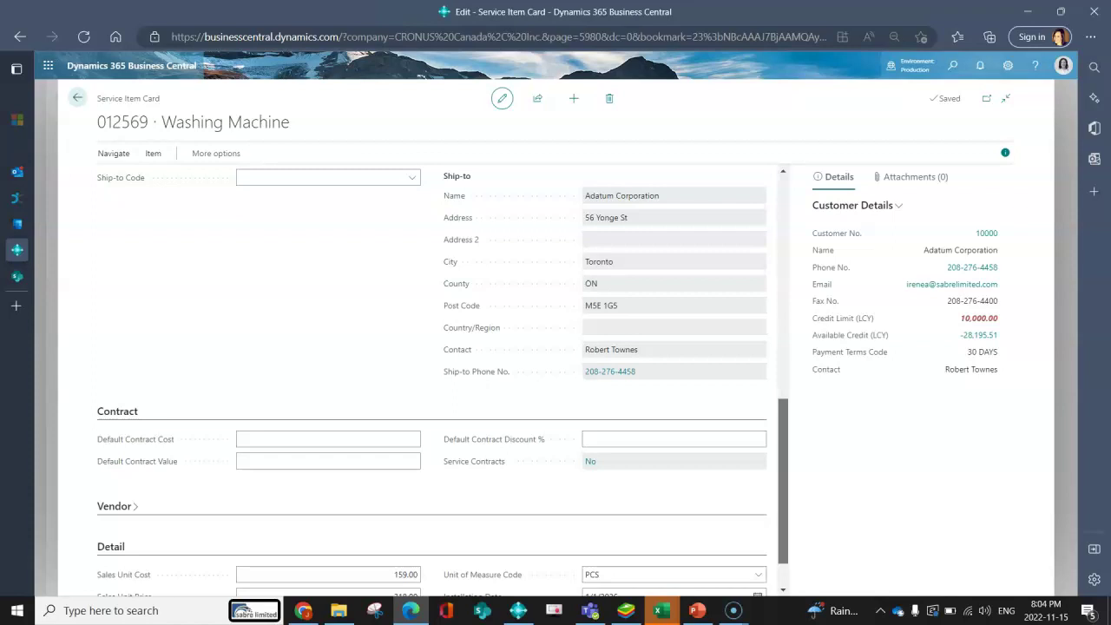
pyautogui.scroll(-1, 784, 487)
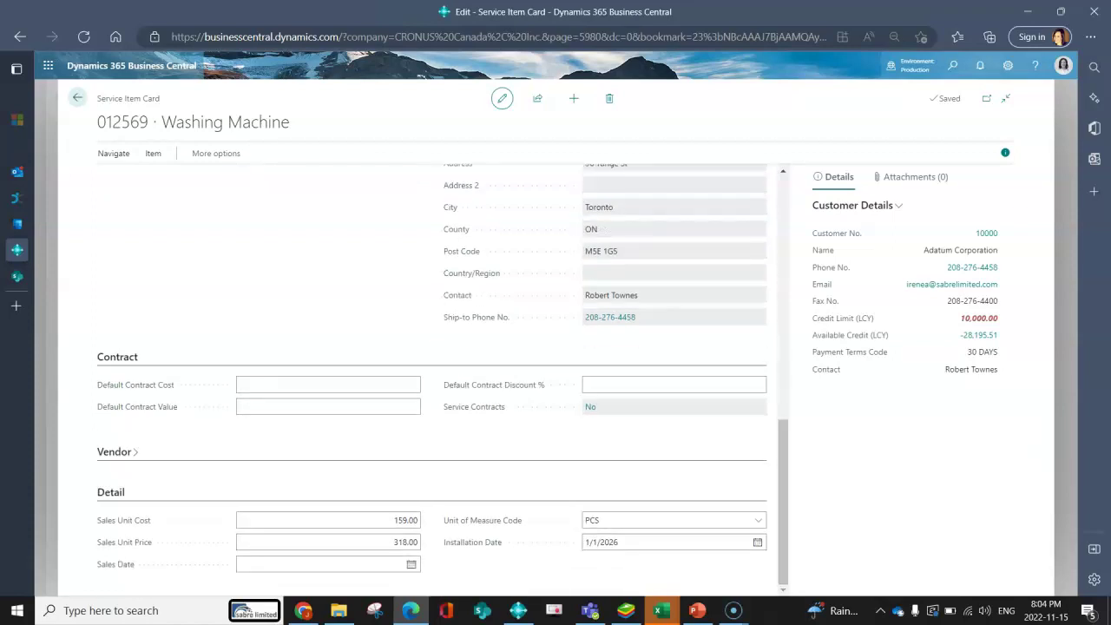
pyautogui.click(113, 452)
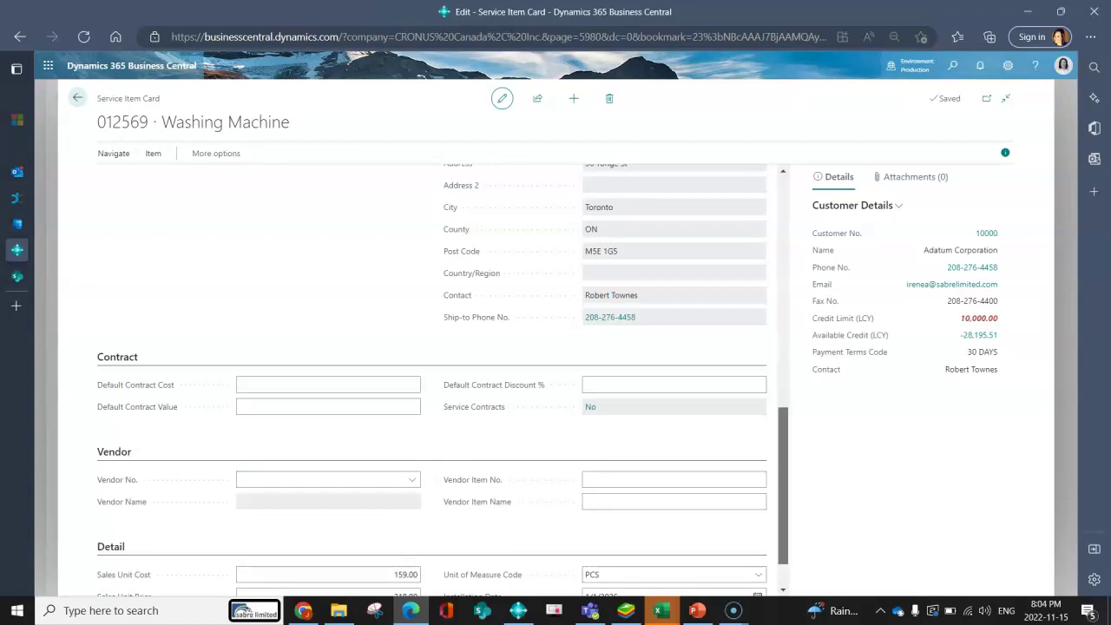
pyautogui.scroll(-1, 442, 381)
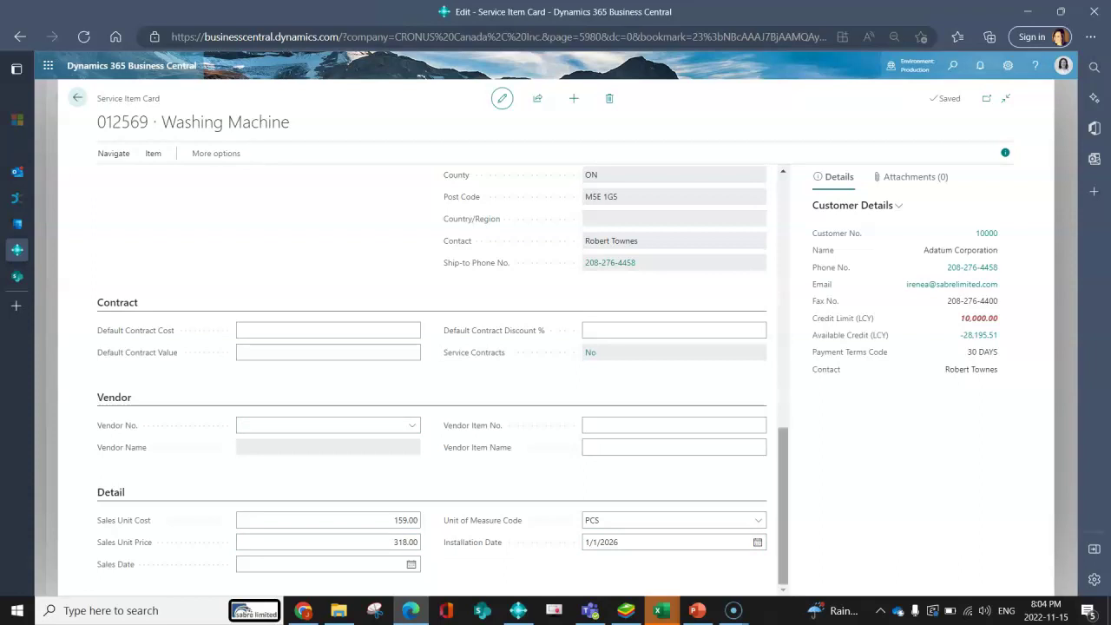
pyautogui.scroll(4, 443, 375)
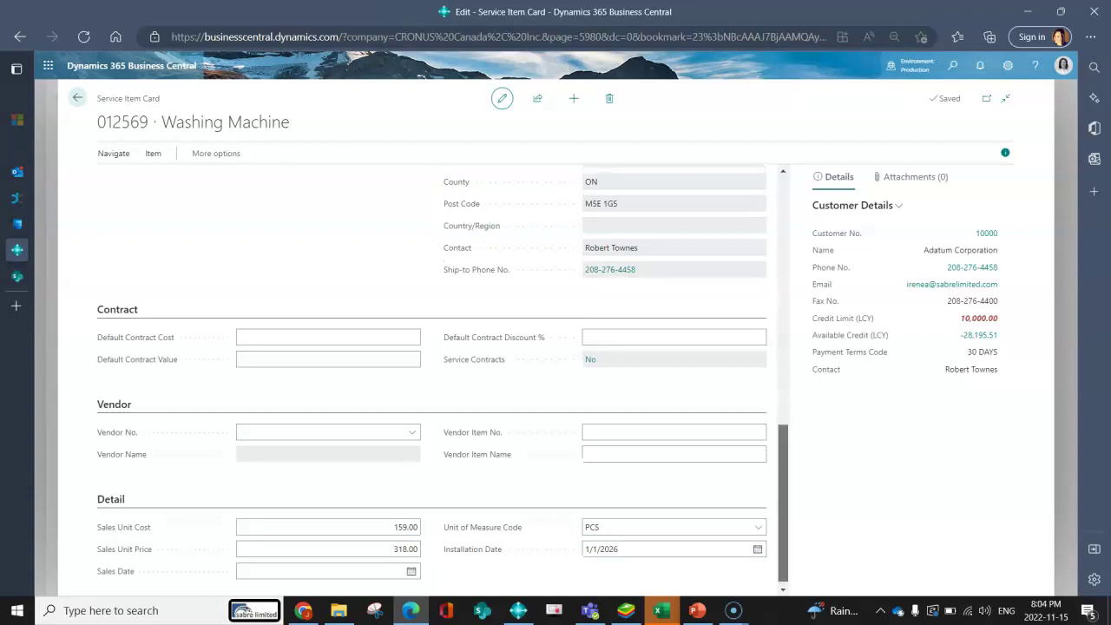
pyautogui.scroll(5, 442, 375)
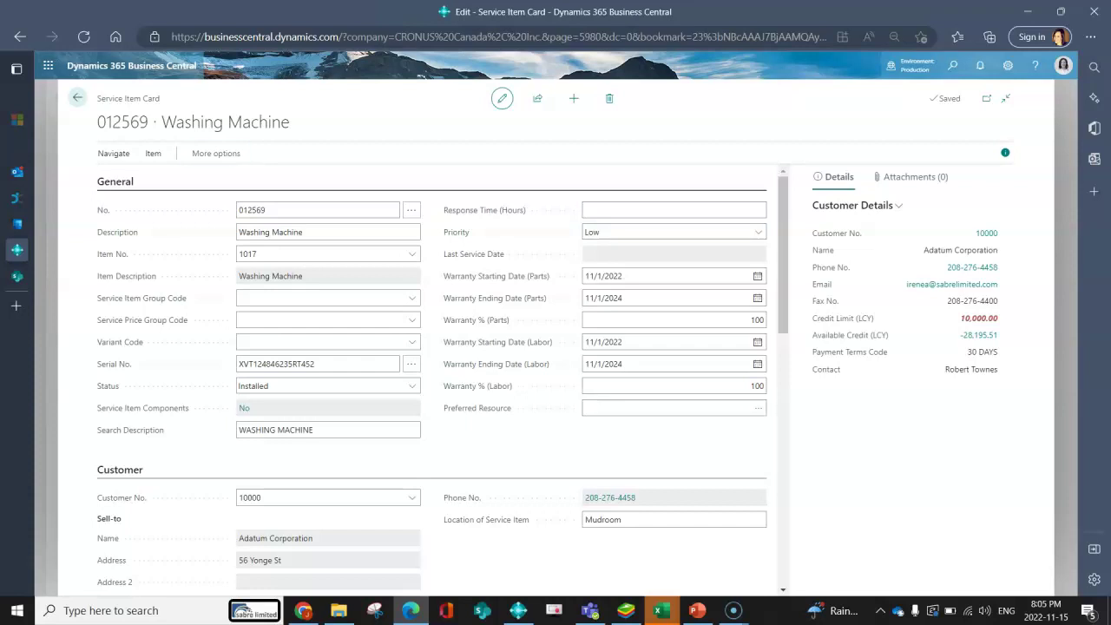
# Review the navigation, item and record-creation commands available for the service item.
pyautogui.click(113, 153)
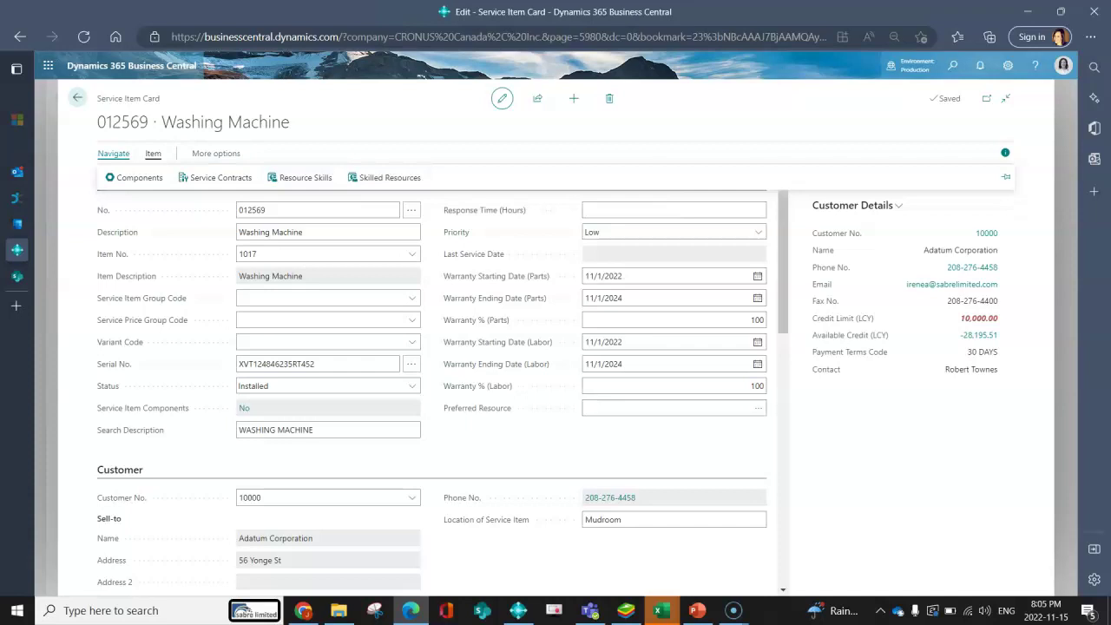
pyautogui.click(153, 153)
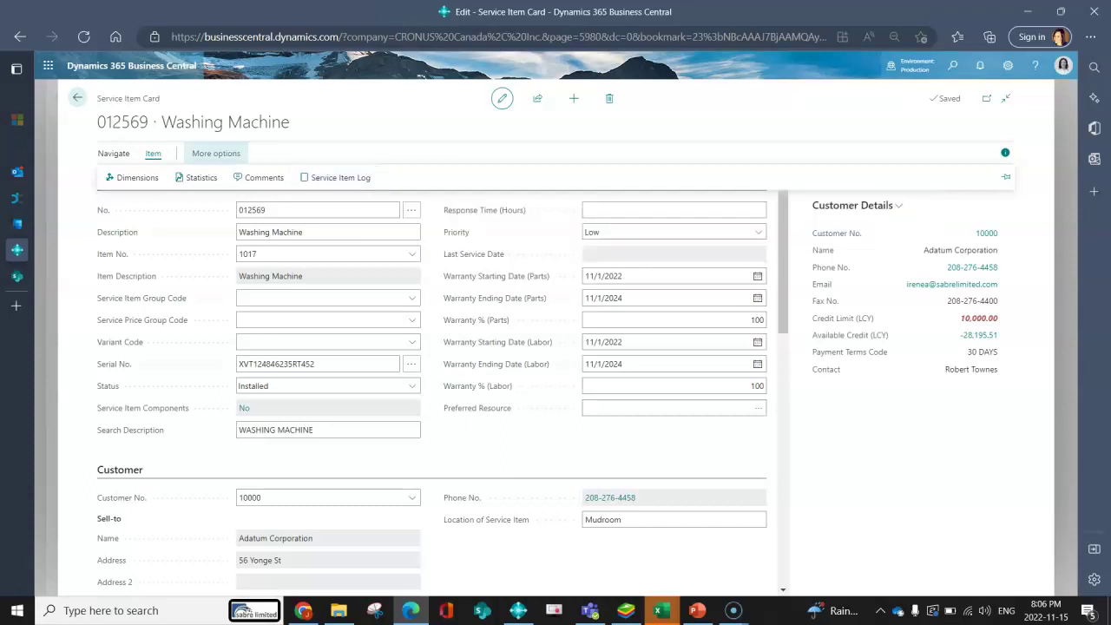
pyautogui.click(216, 153)
pyautogui.click(198, 153)
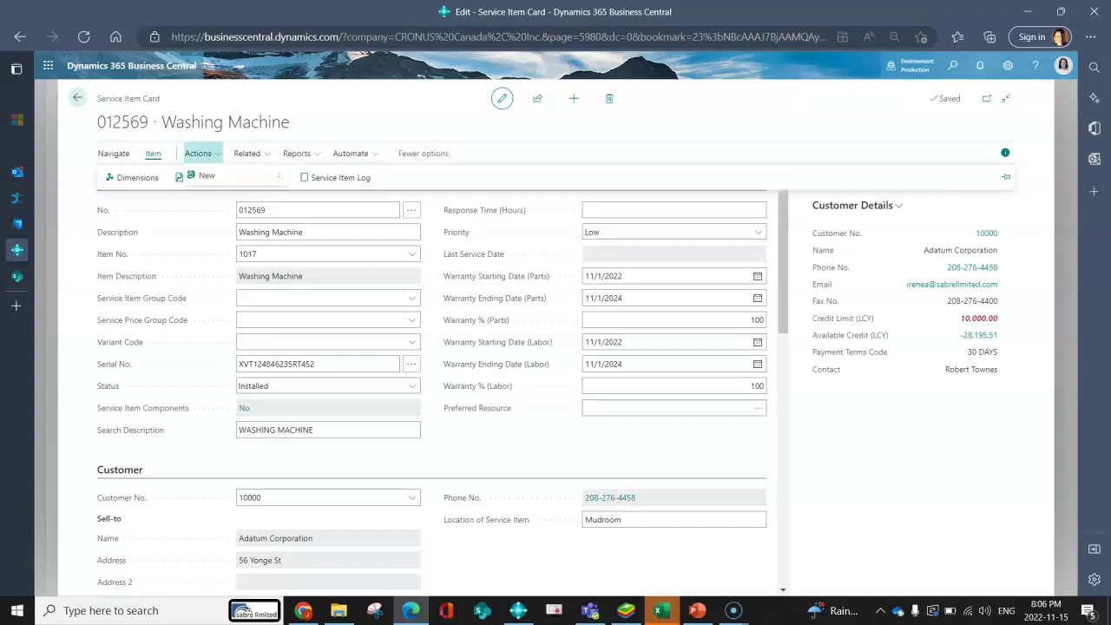
pyautogui.moveTo(209, 176)
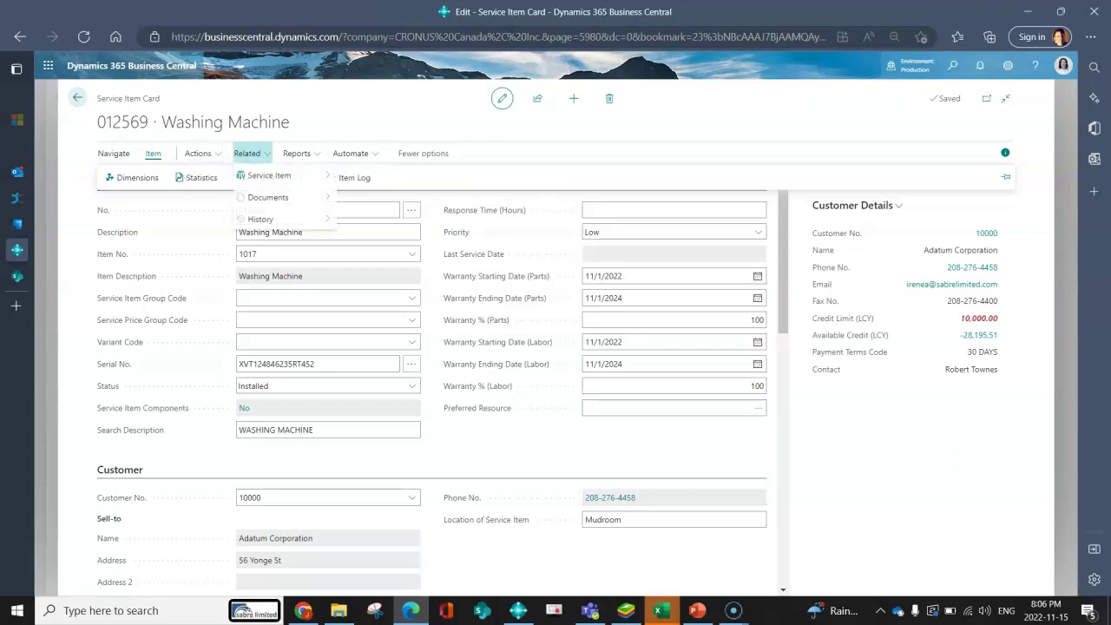
# Examine the related service item options, including troubleshooting, components, dimensions, resource skills, skilled resources and comments.
pyautogui.moveTo(269, 176)
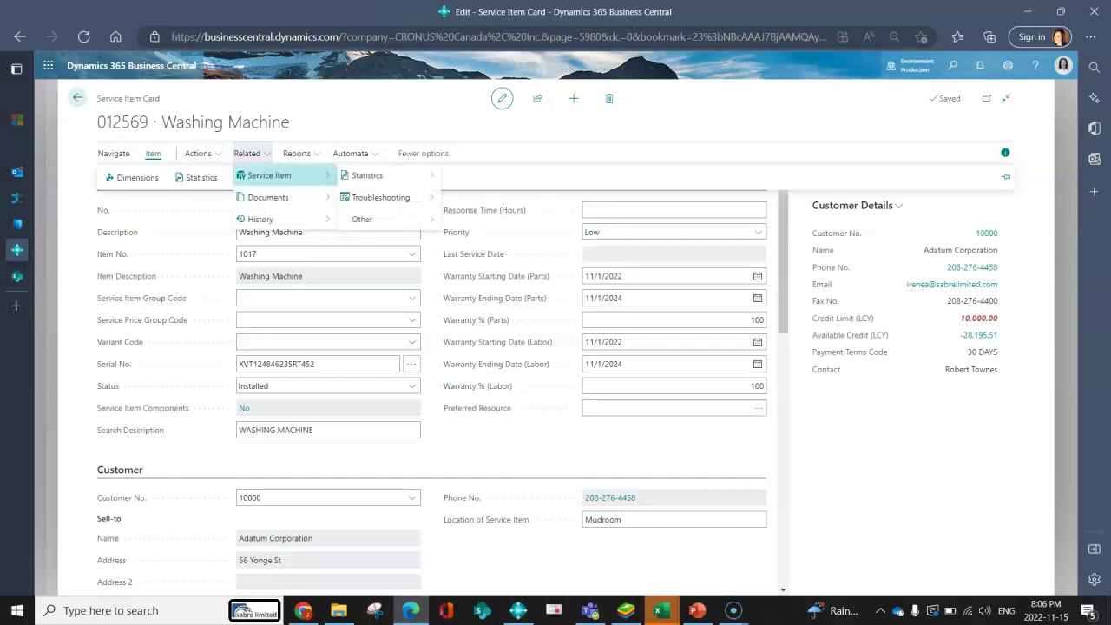
pyautogui.moveTo(380, 197)
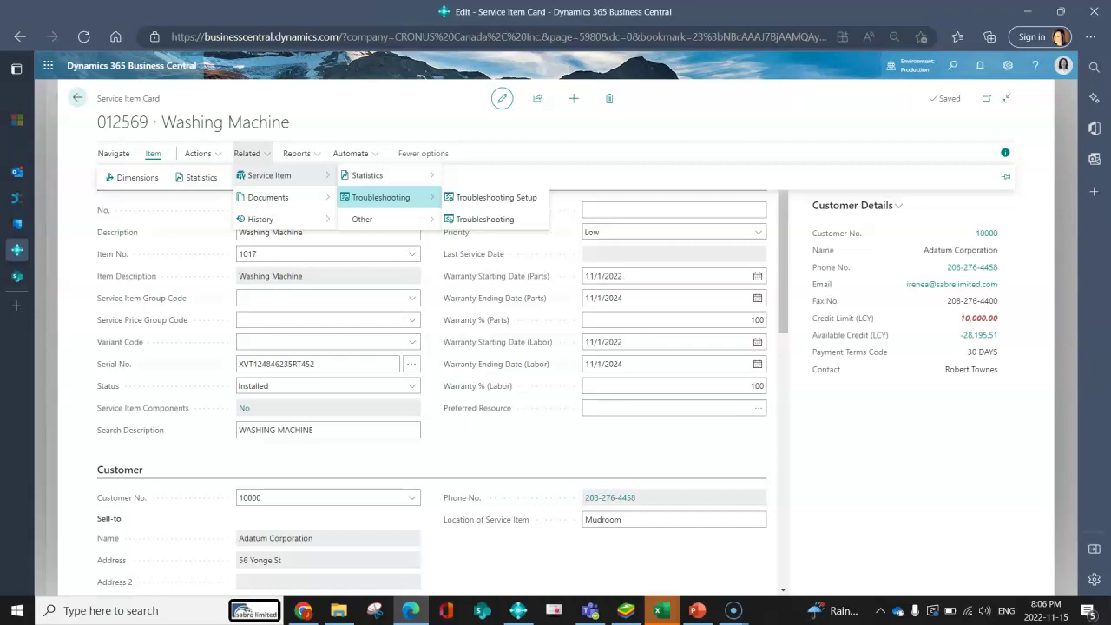
pyautogui.press('Down')
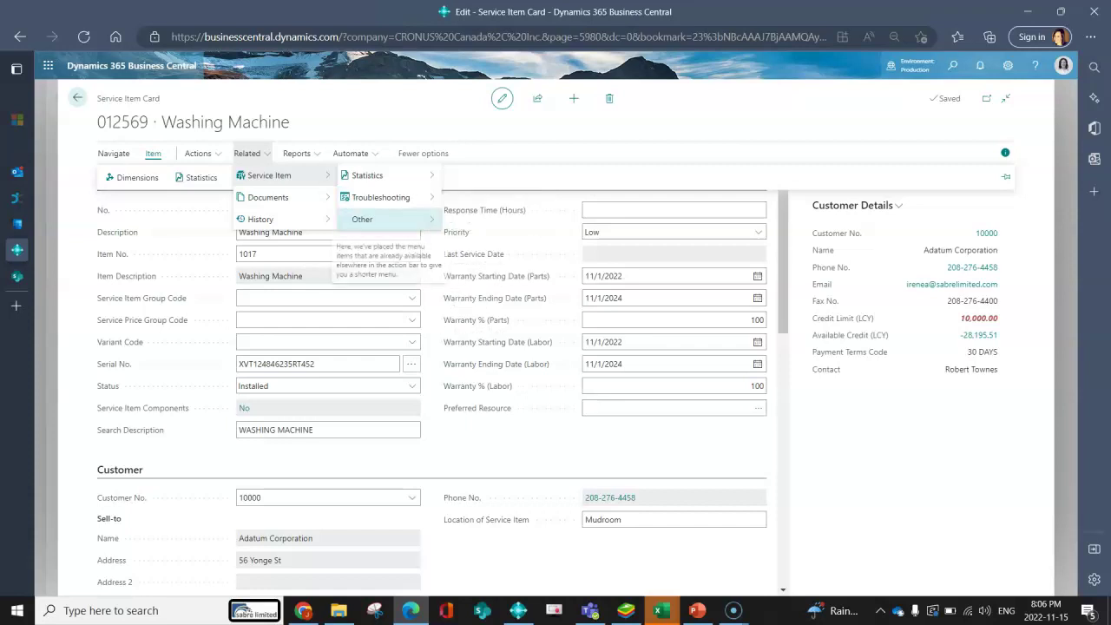
pyautogui.press('Right')
pyautogui.press('Right')
pyautogui.press('Down')
pyautogui.press('Down')
pyautogui.press('Down')
pyautogui.press('Down')
pyautogui.press('Down')
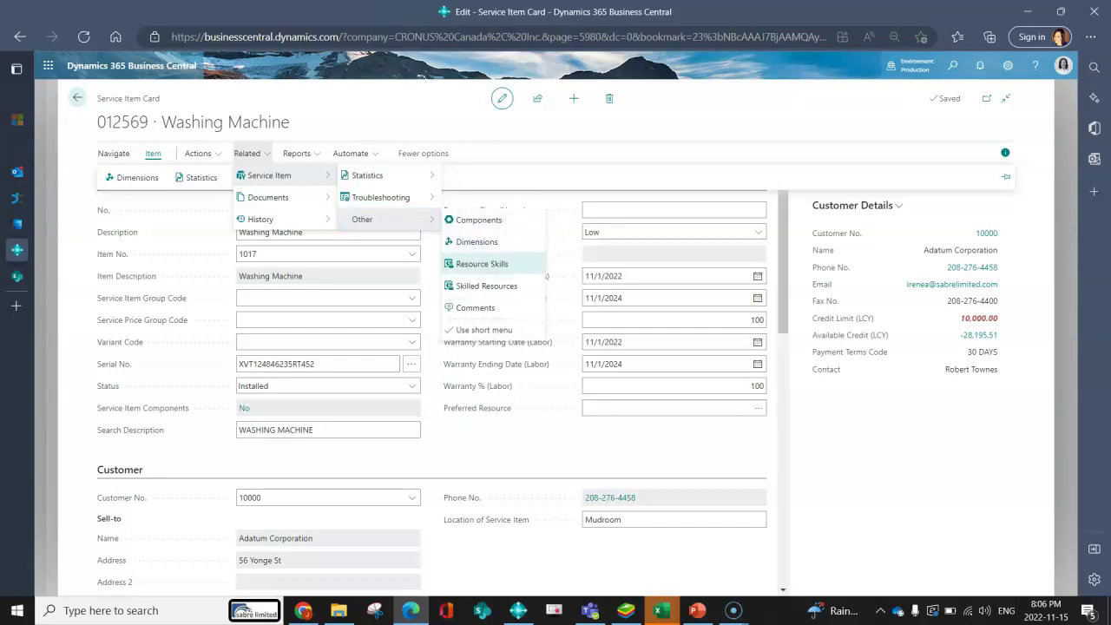
pyautogui.press('Up')
pyautogui.press('Up')
pyautogui.press('Up')
pyautogui.press('Up')
pyautogui.press('Up')
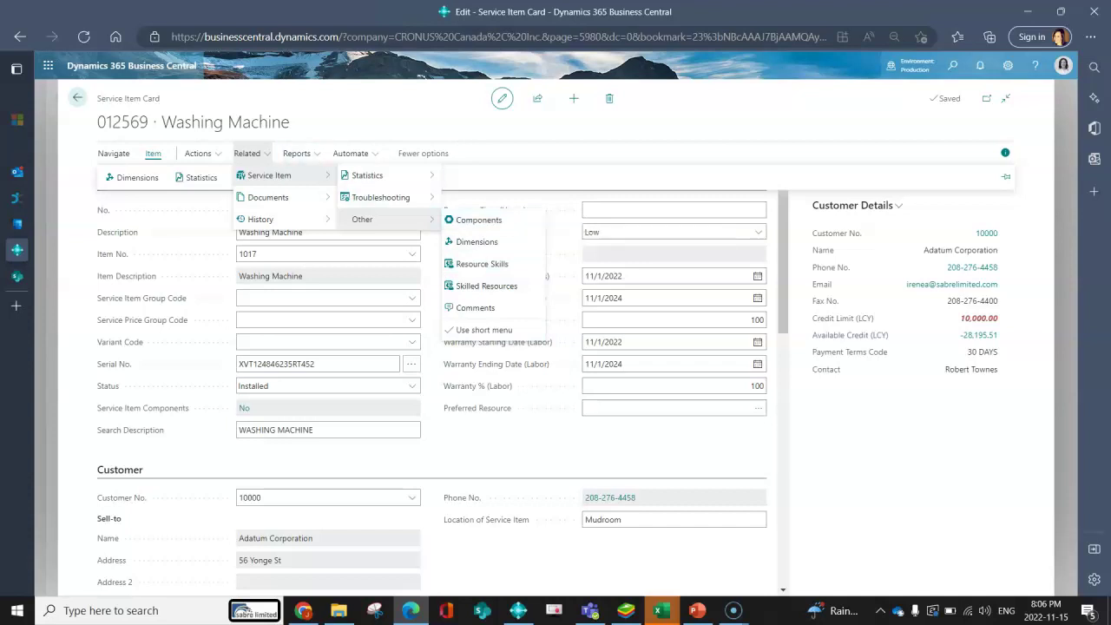
# Examine the related service order and shipment documents and the service and warranty ledger history options for the service item.
pyautogui.press('Left')
pyautogui.press('Left')
pyautogui.press('Down')
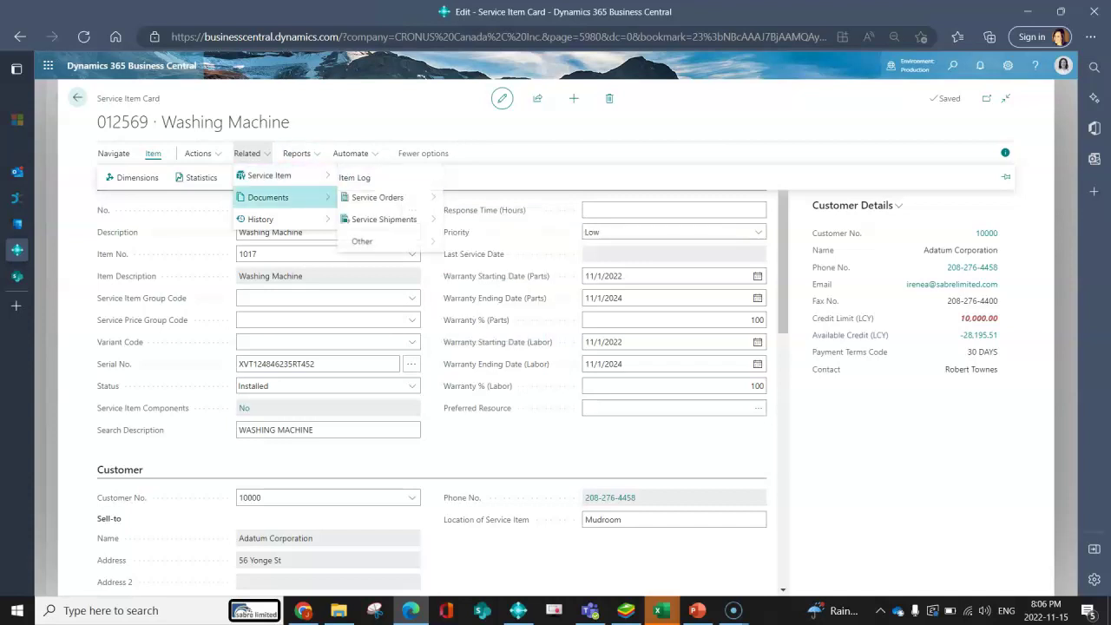
pyautogui.press('Right')
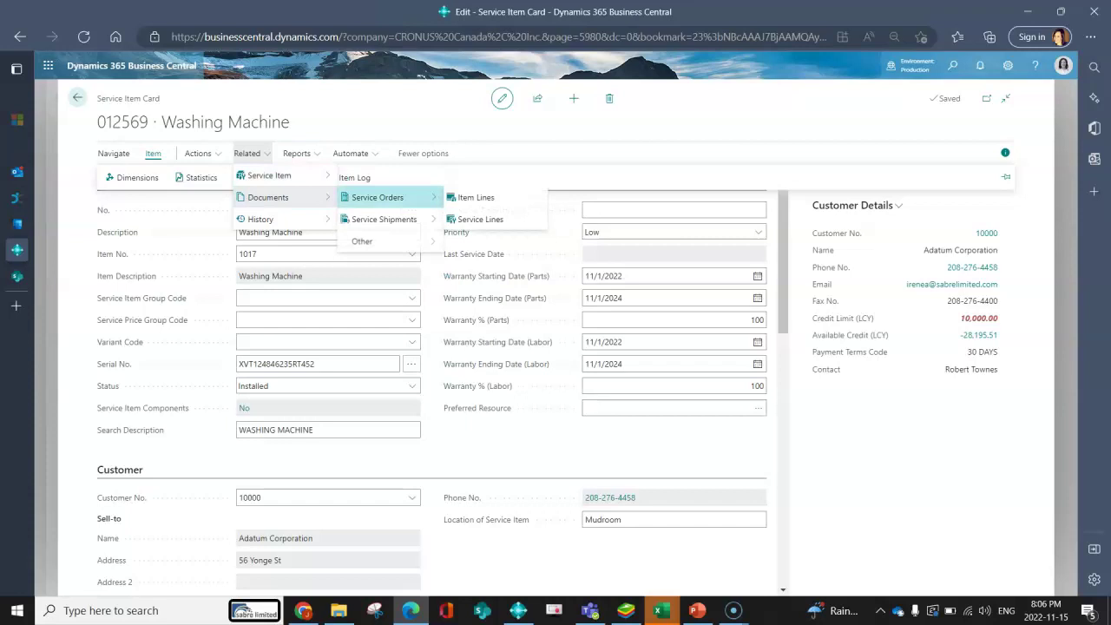
pyautogui.press('Down')
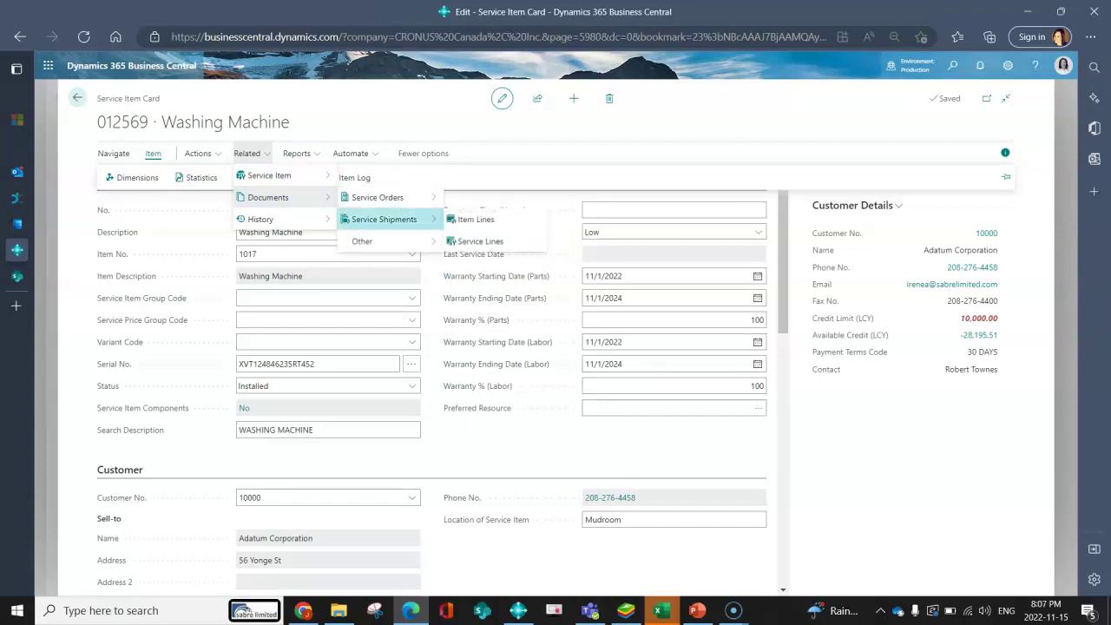
pyautogui.press('Left')
pyautogui.press('Down')
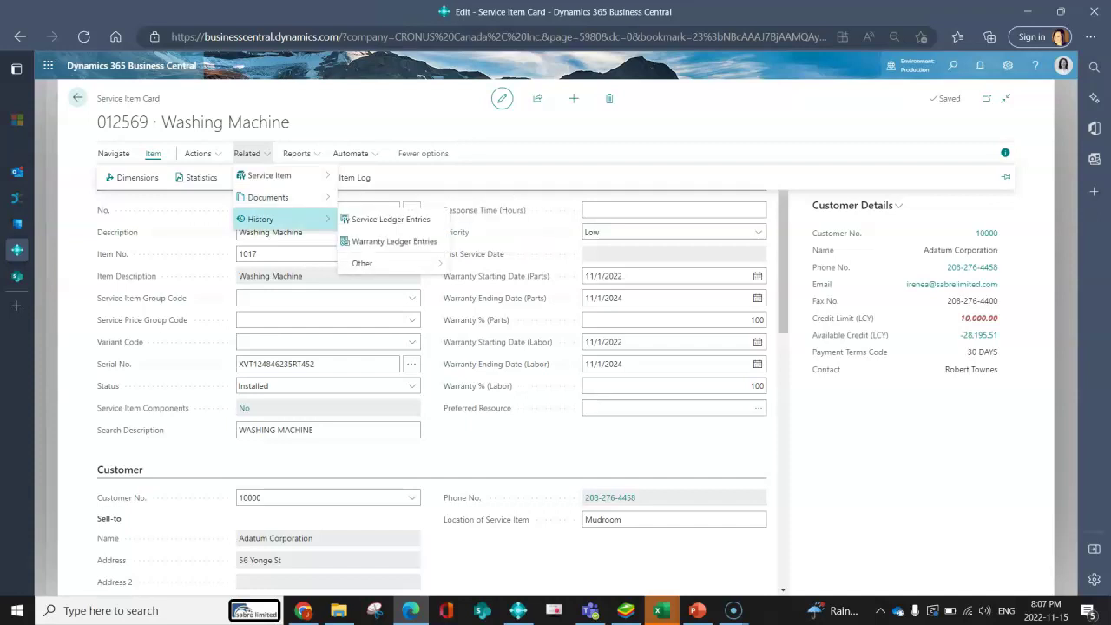
pyautogui.press('Right')
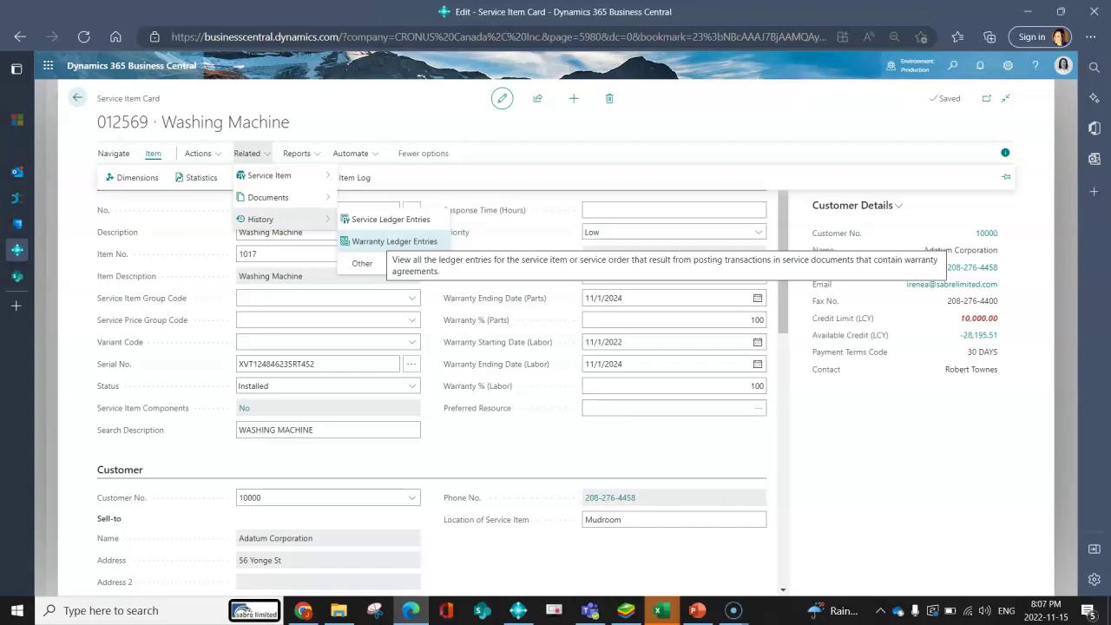
pyautogui.press('Escape')
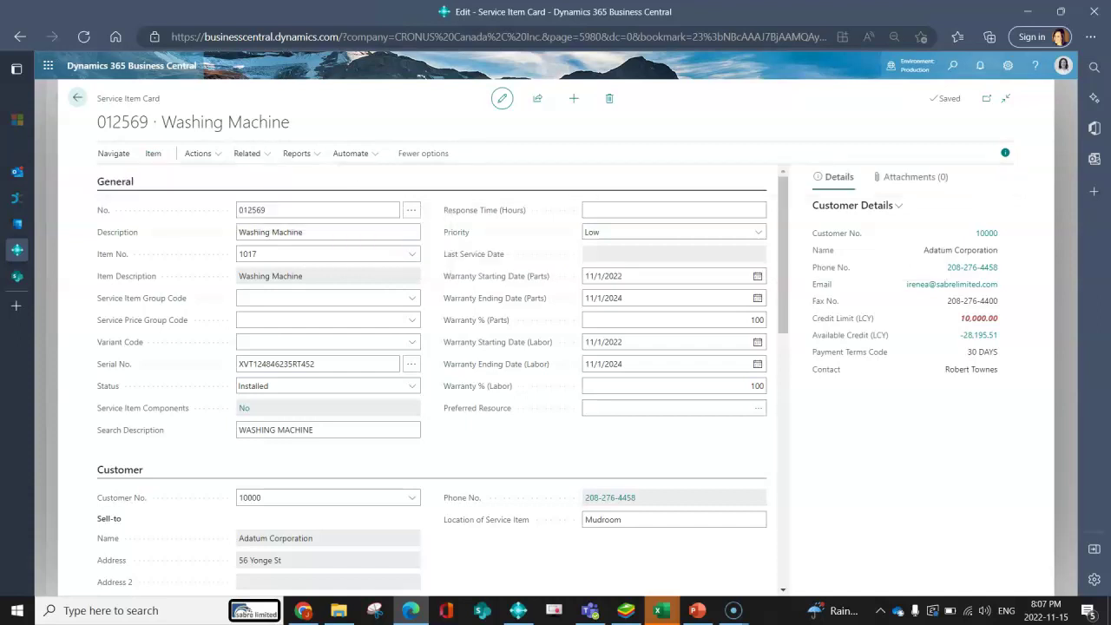